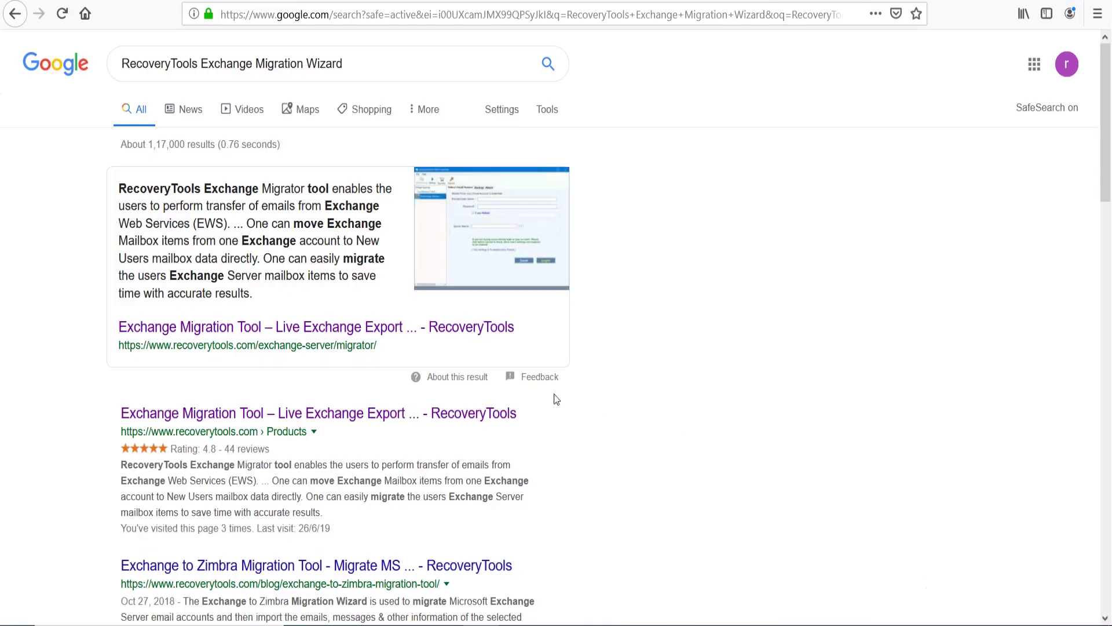
Download setup-exchange-migrator(1).exe from the RecoveryTools Exchange Migration Tool page and open it from the downloads list.
{"action": "left_click", "coordinate": [328, 328]}
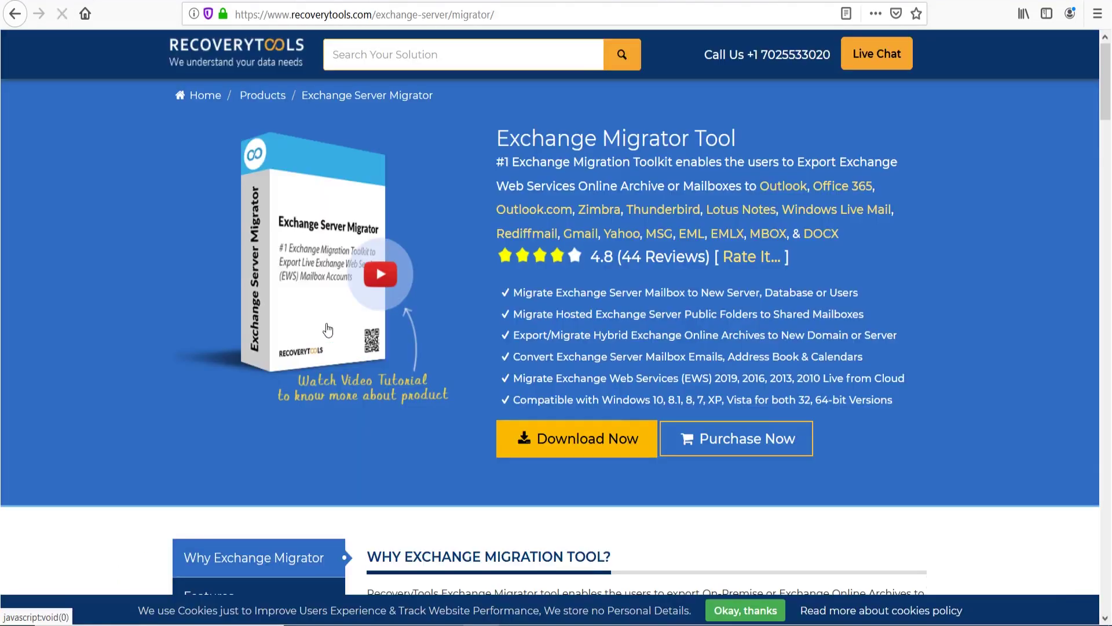
{"action": "left_click", "coordinate": [572, 444]}
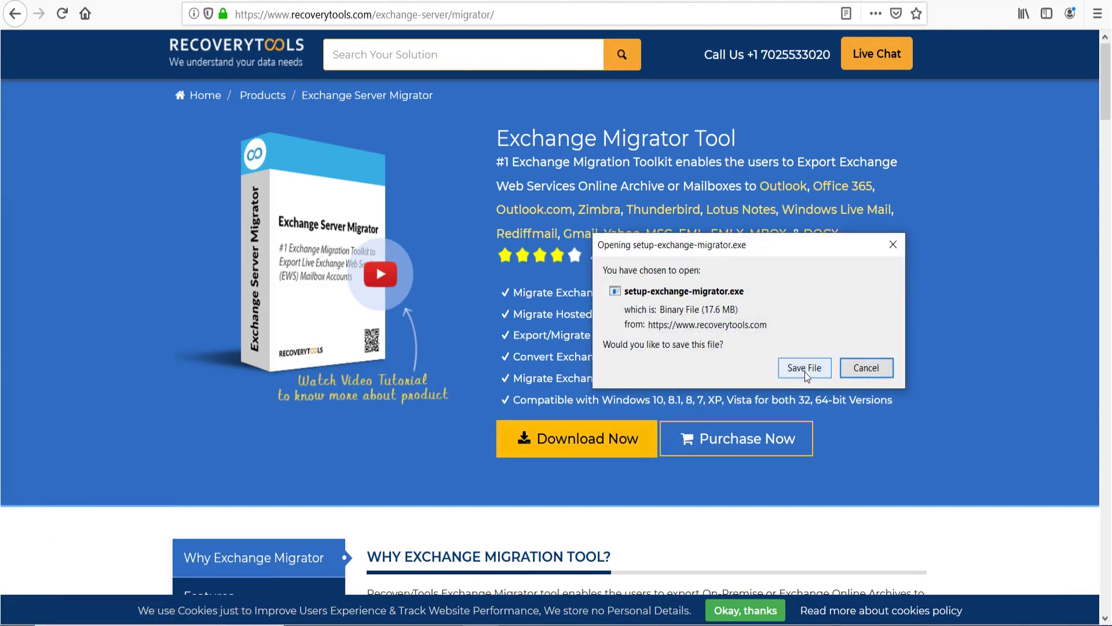
{"action": "left_click", "coordinate": [807, 370]}
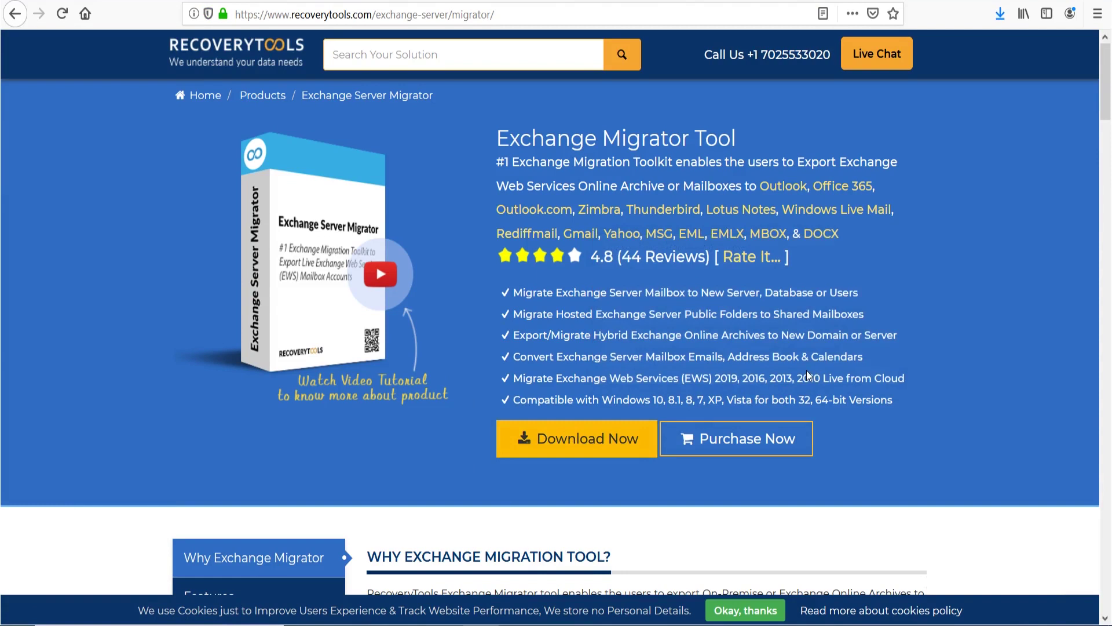
{"action": "left_click", "coordinate": [998, 15]}
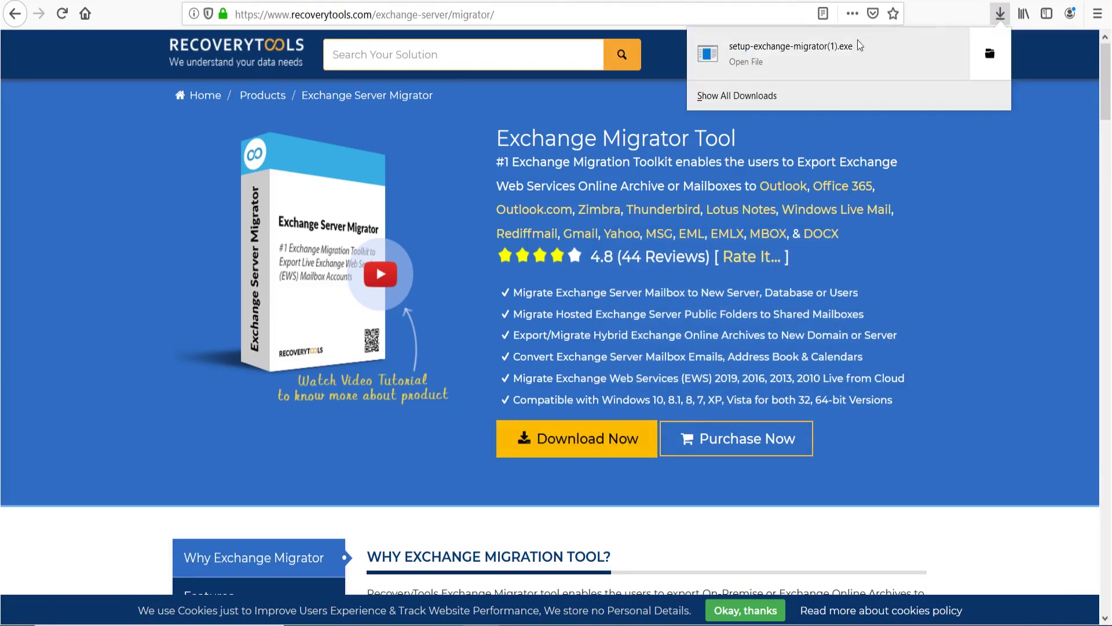
Install Exchange Migrator Wizard in English with the license accepted and default folder and icons, then launch it.
{"action": "left_click", "coordinate": [794, 53]}
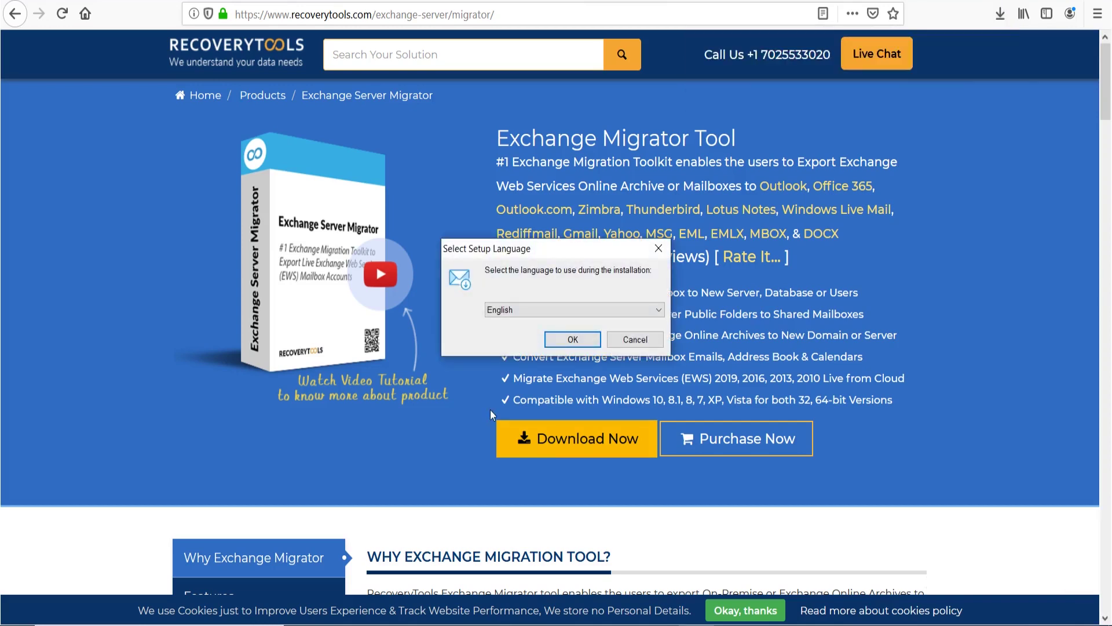
{"action": "left_click", "coordinate": [586, 342]}
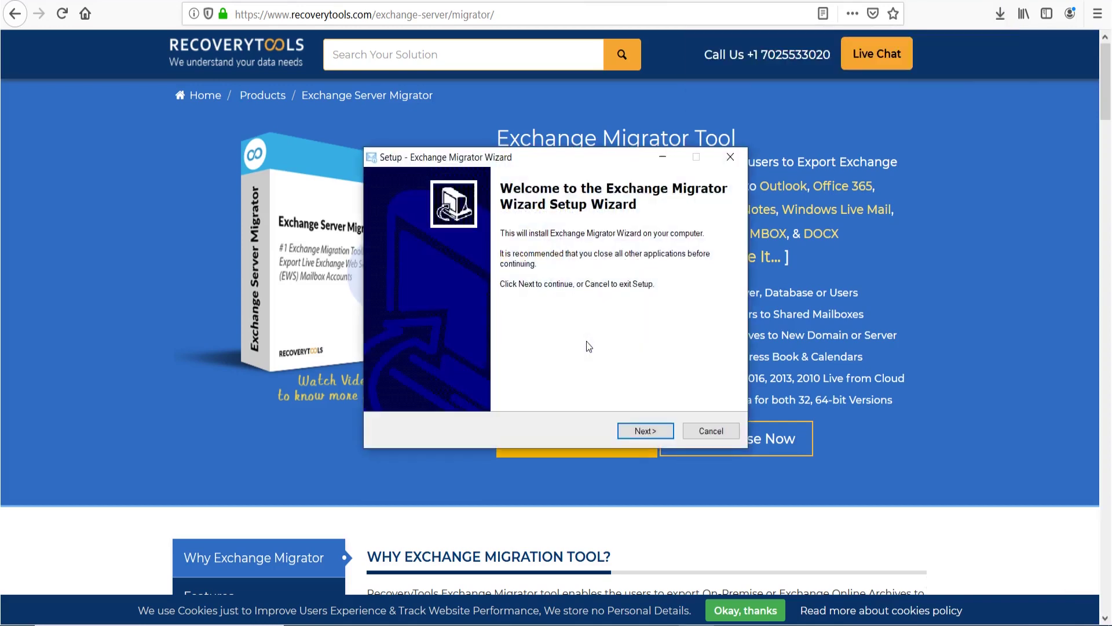
{"action": "left_click", "coordinate": [654, 433]}
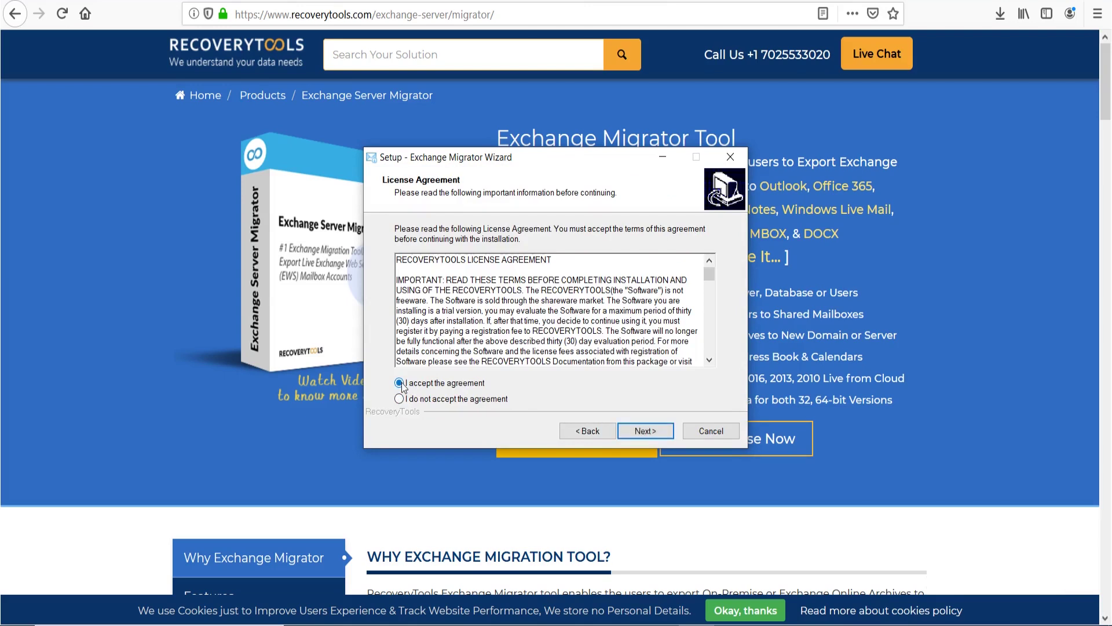
{"action": "left_click", "coordinate": [653, 432]}
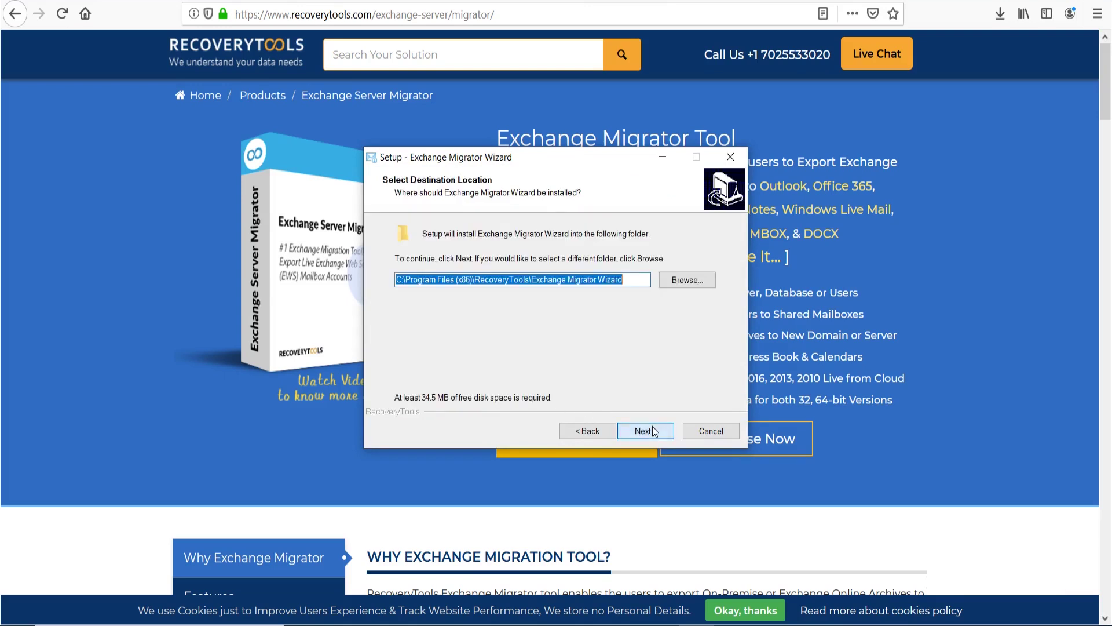
{"action": "left_click", "coordinate": [653, 432]}
{"action": "left_click", "coordinate": [654, 432]}
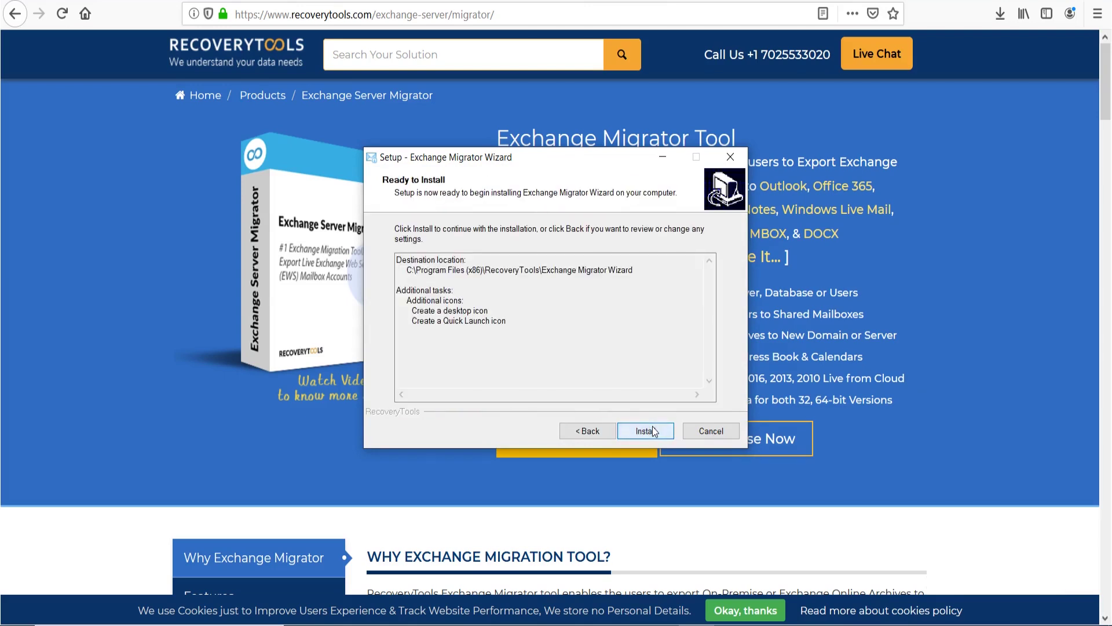
{"action": "left_click", "coordinate": [654, 432]}
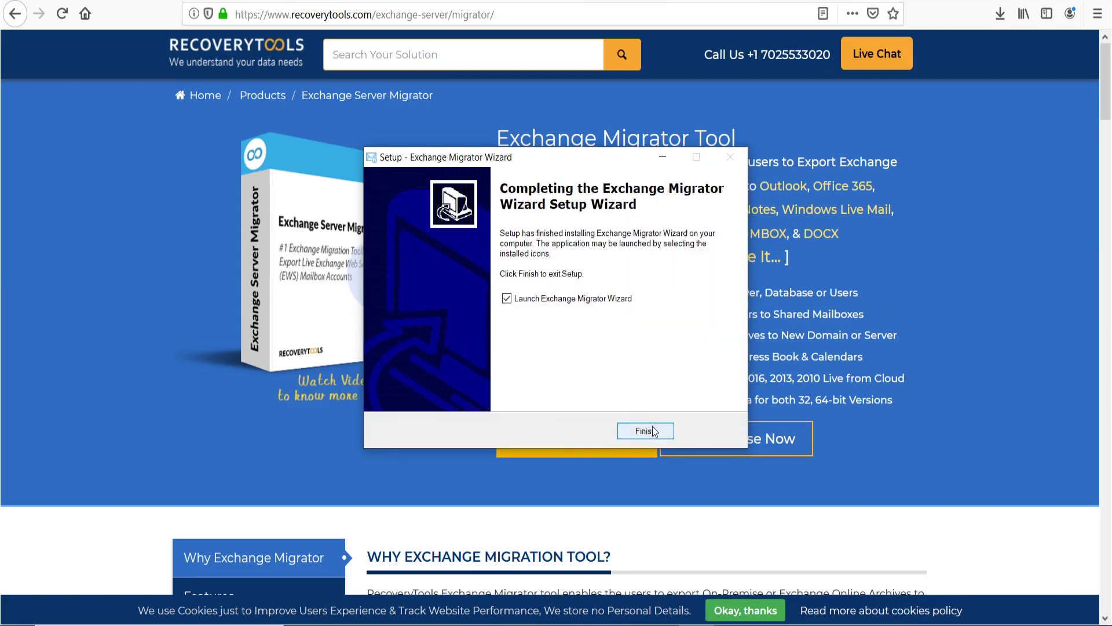
{"action": "left_click", "coordinate": [653, 432]}
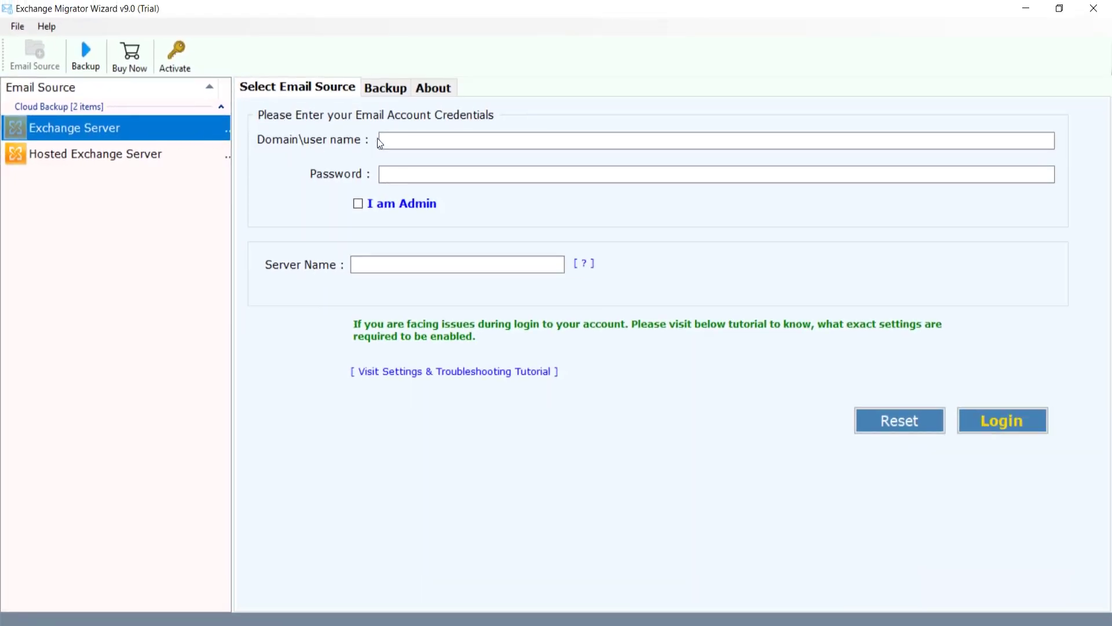
{"action": "left_click", "coordinate": [379, 141]}
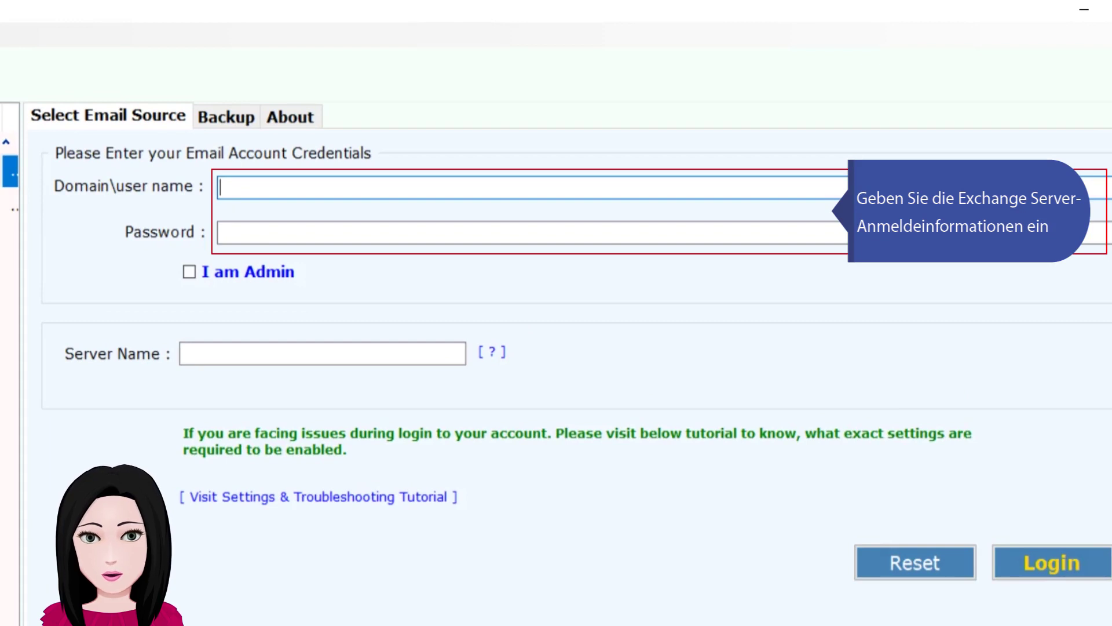
{"action": "type", "text": "administrator"}
{"action": "left_click", "coordinate": [232, 230]}
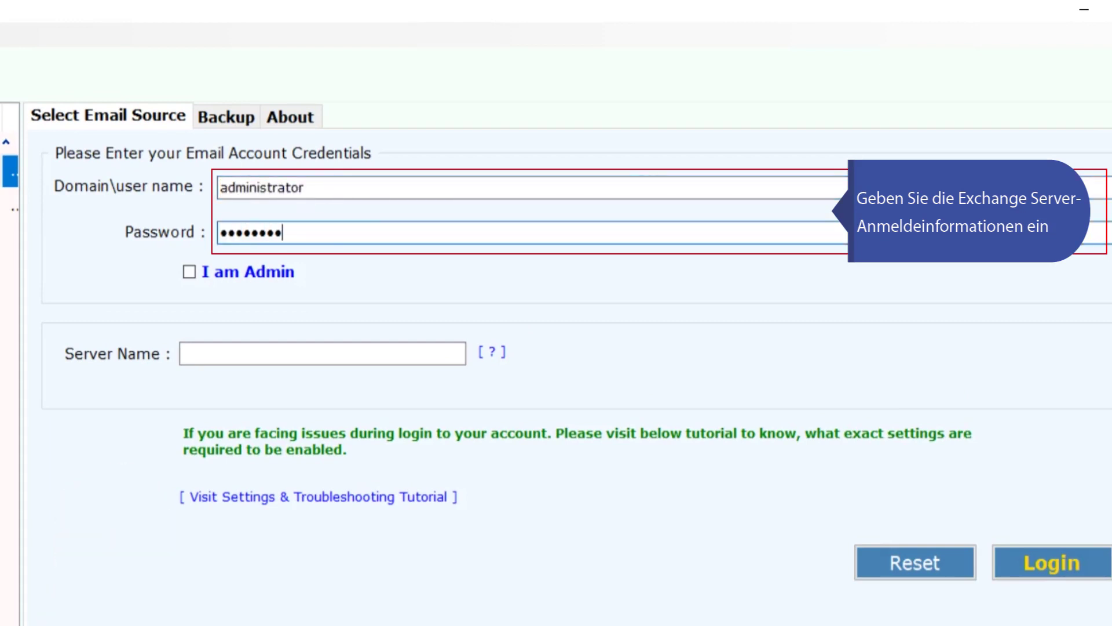
{"action": "type", "text": "1"}
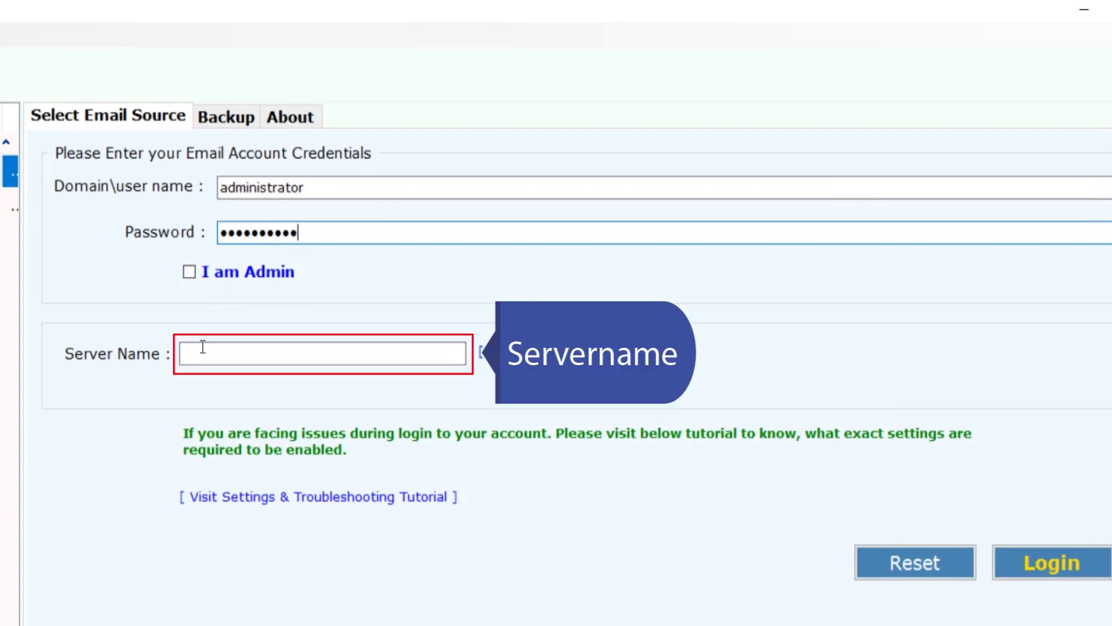
{"action": "left_click", "coordinate": [203, 350]}
{"action": "type", "text": "server.max"}
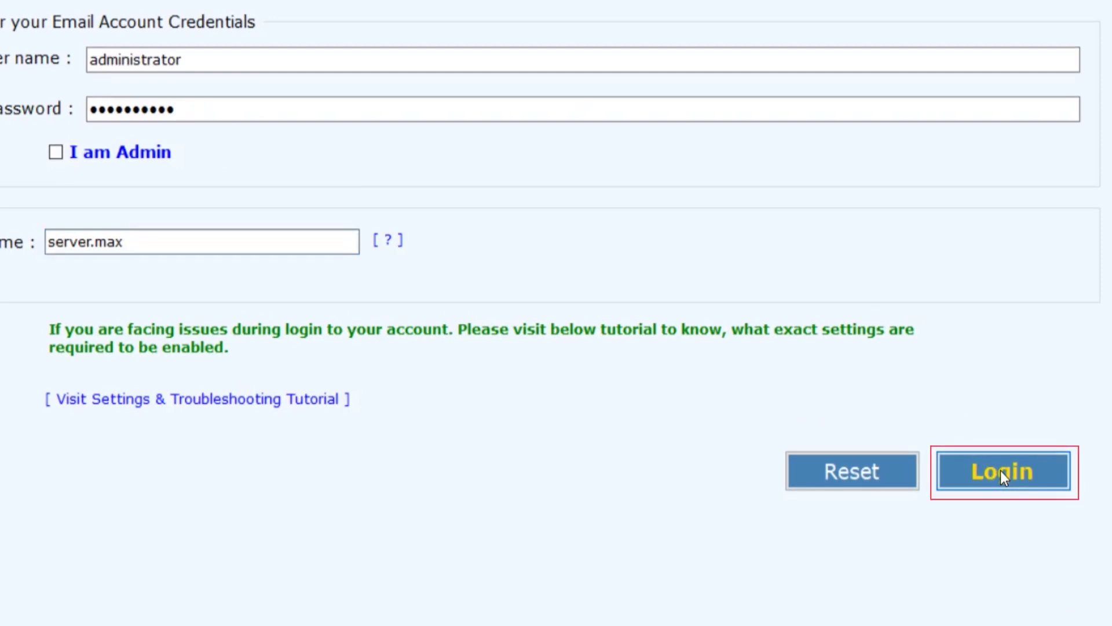
{"action": "left_click", "coordinate": [999, 470]}
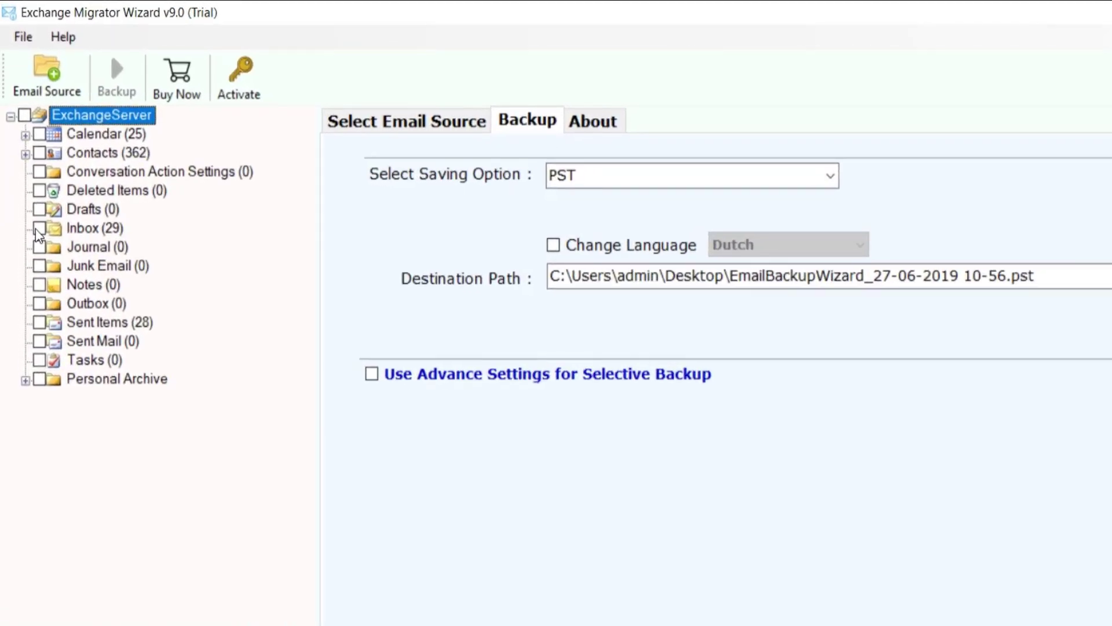
Check the Inbox (29) folder and scroll the saving-format list down to Gmail.
{"action": "left_click", "coordinate": [37, 230]}
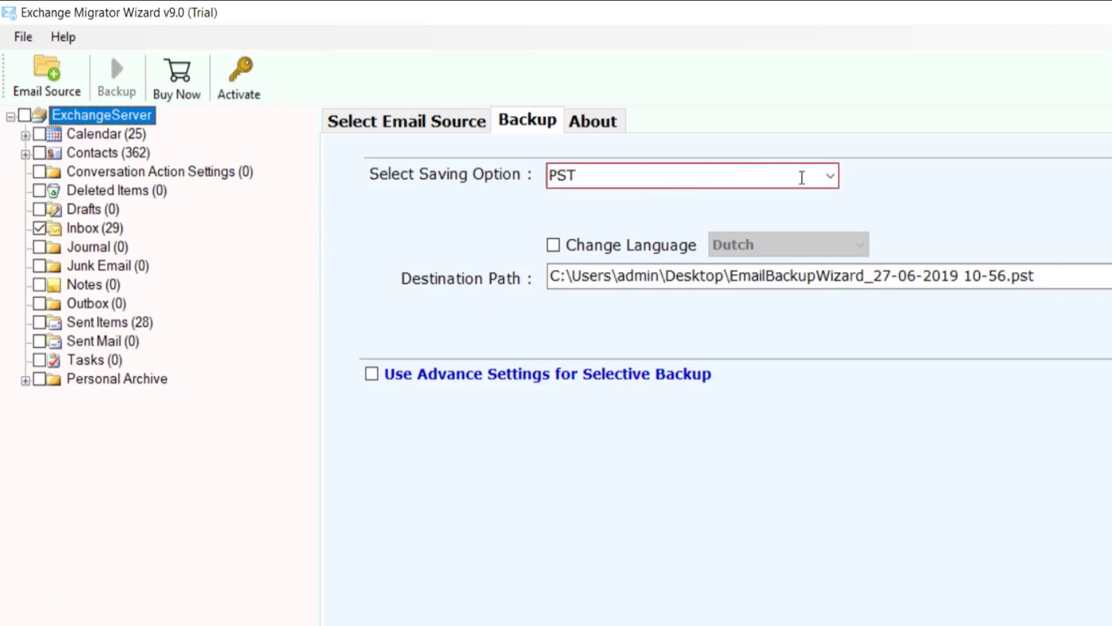
{"action": "left_click", "coordinate": [828, 176]}
{"action": "scroll", "coordinate": [816, 374], "scroll_direction": "down", "scroll_amount": 3}
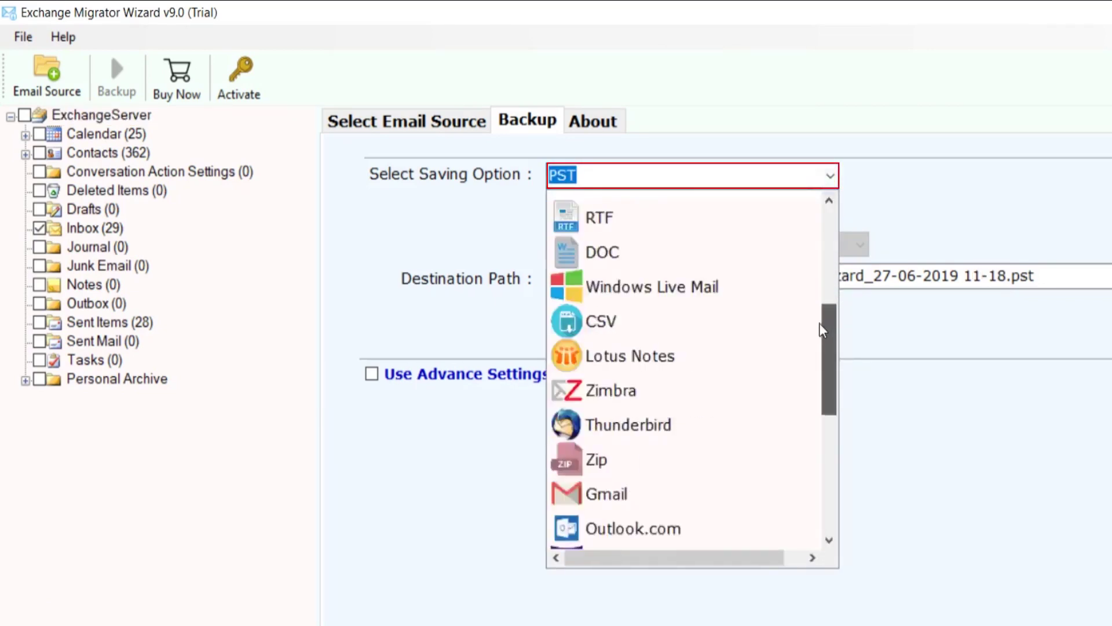
{"action": "scroll", "coordinate": [817, 374], "scroll_direction": "down", "scroll_amount": 1}
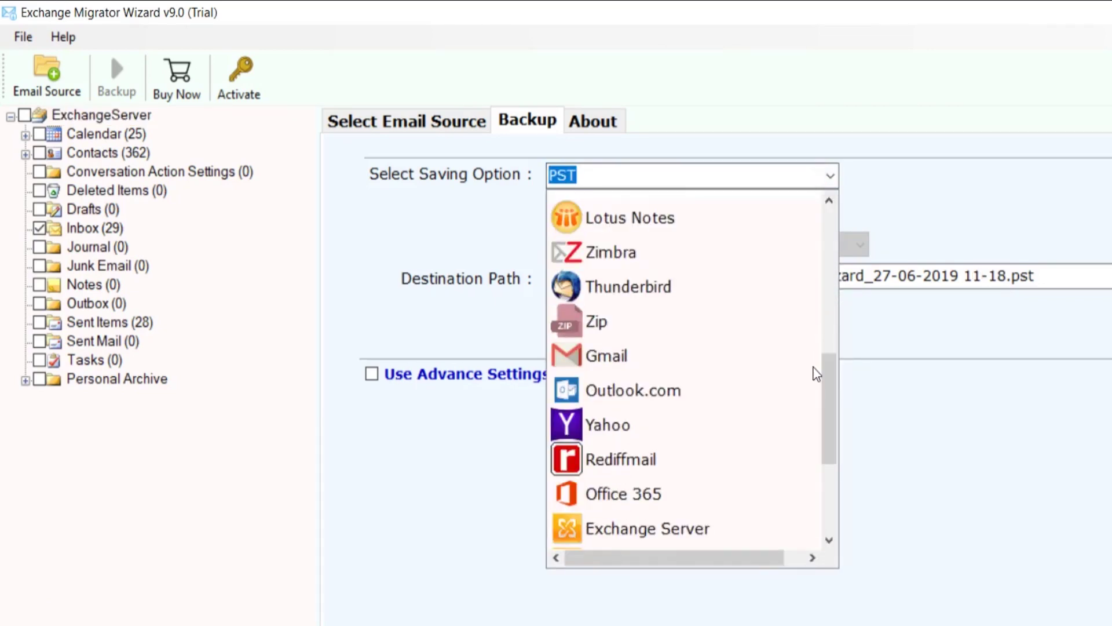
{"action": "left_click", "coordinate": [701, 360]}
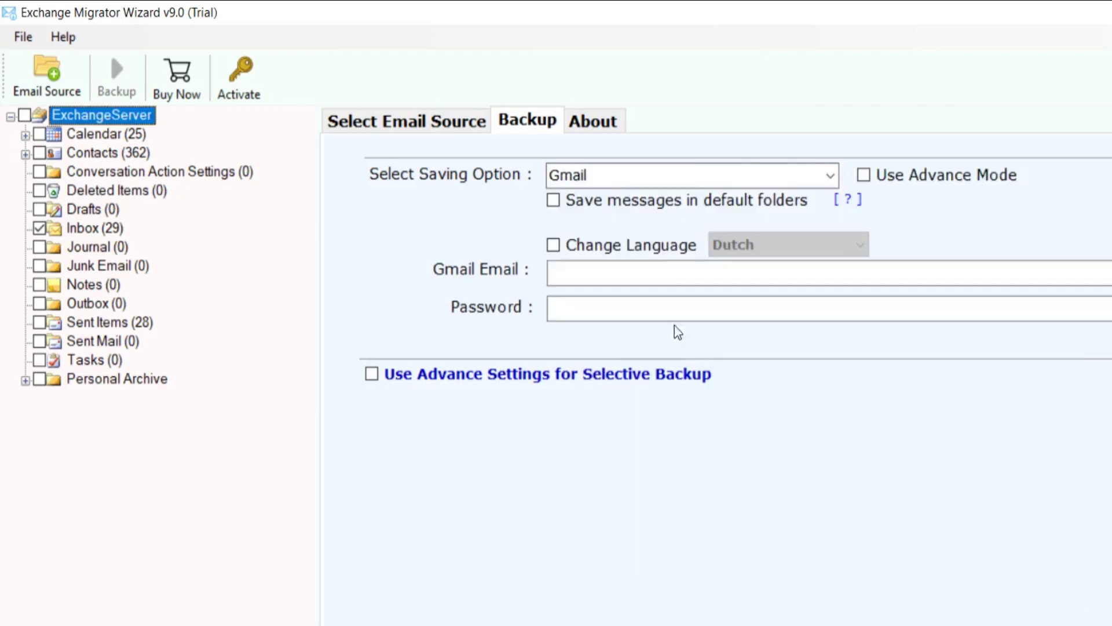
{"action": "left_click", "coordinate": [554, 200]}
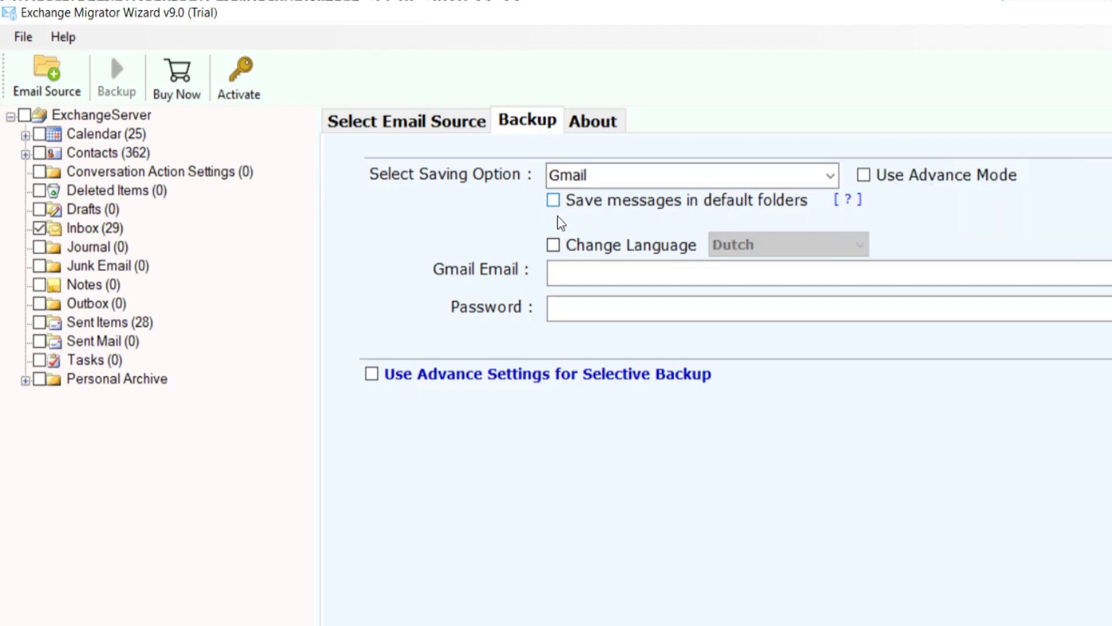
{"action": "left_click", "coordinate": [554, 269]}
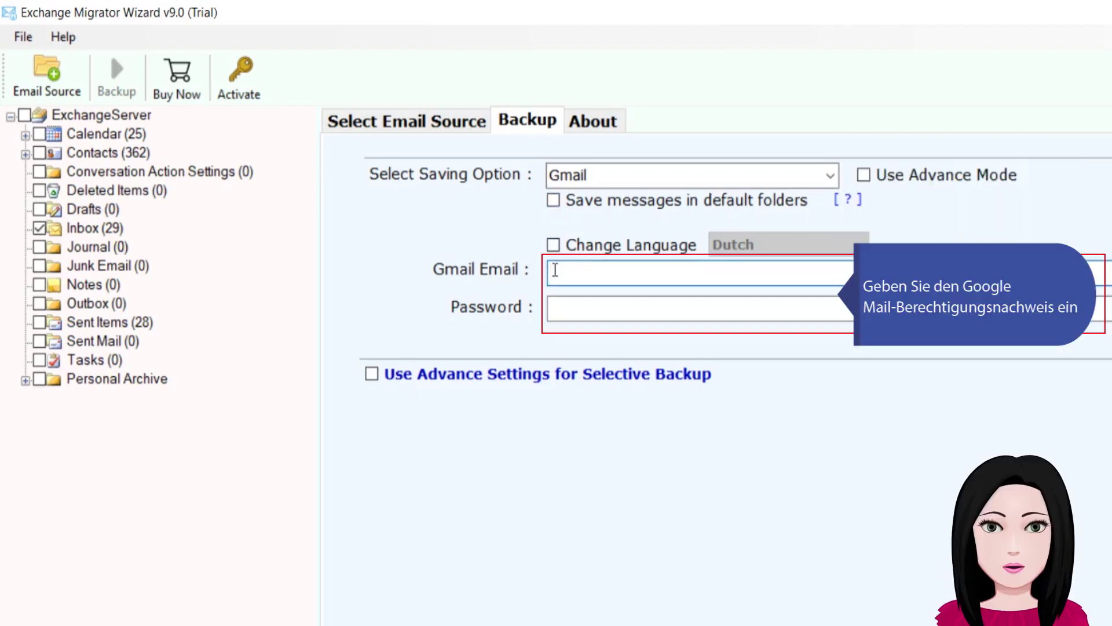
{"action": "left_click", "coordinate": [558, 306]}
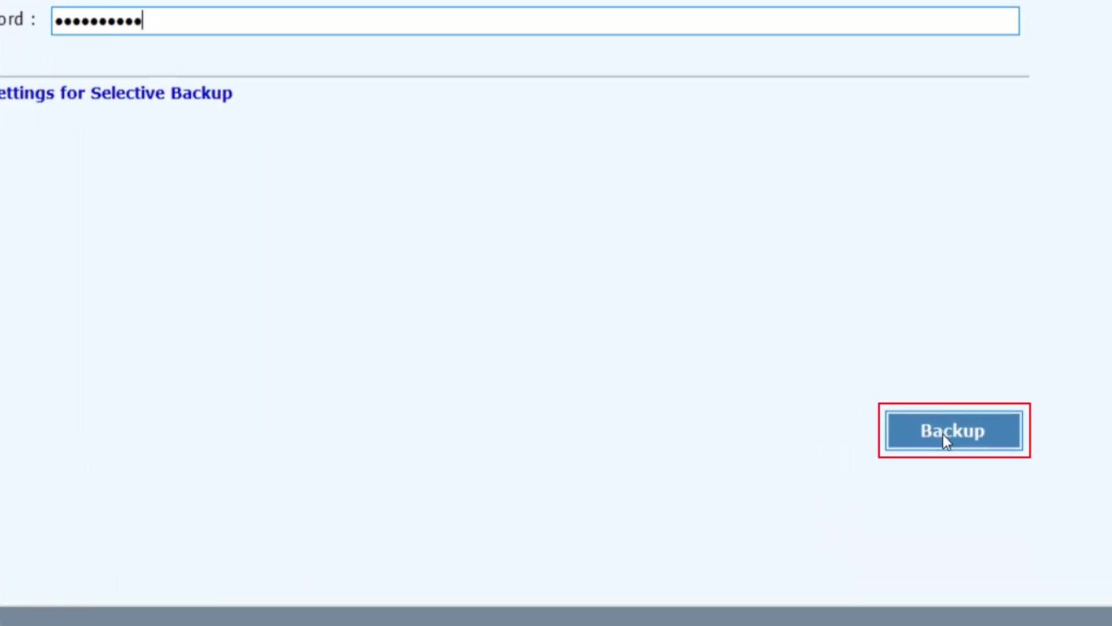
{"action": "left_click", "coordinate": [943, 434]}
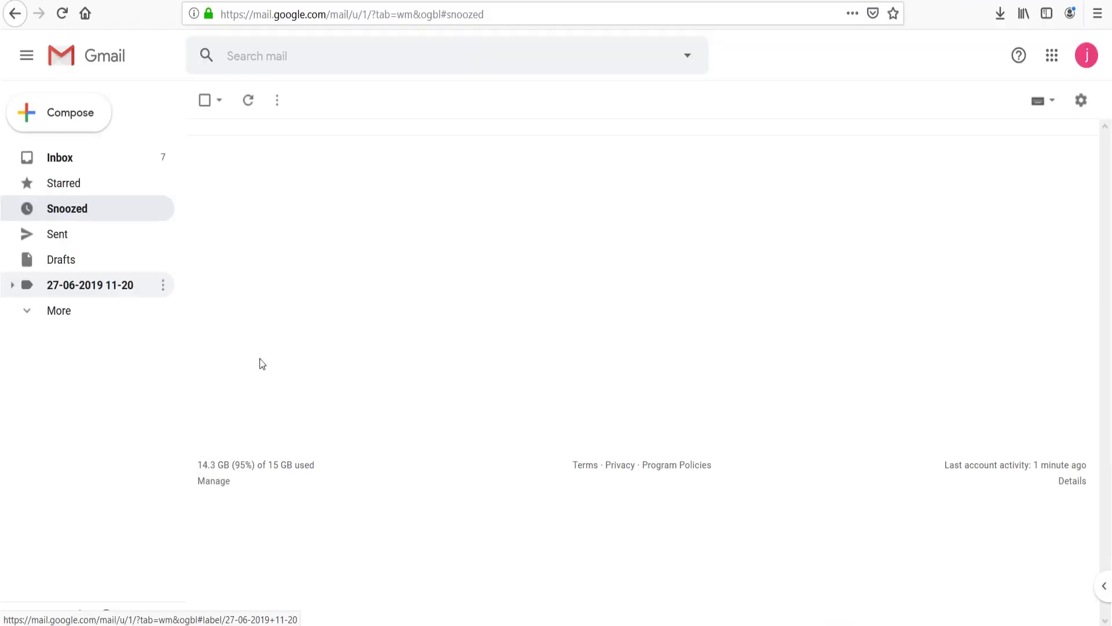
{"action": "left_click", "coordinate": [12, 285]}
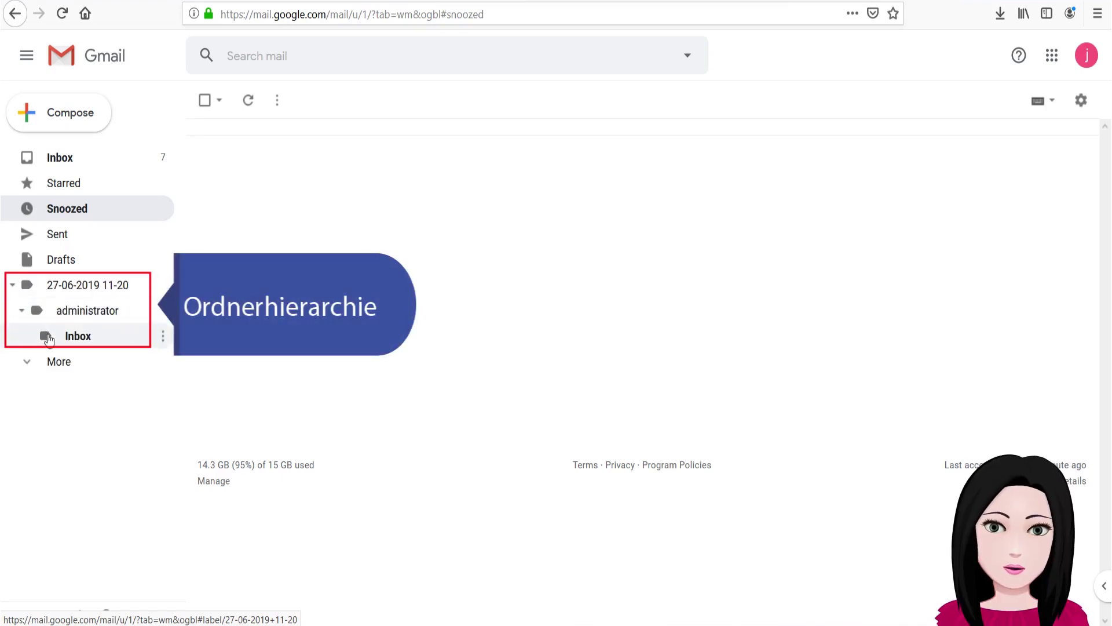
{"action": "mouse_move", "coordinate": [78, 335]}
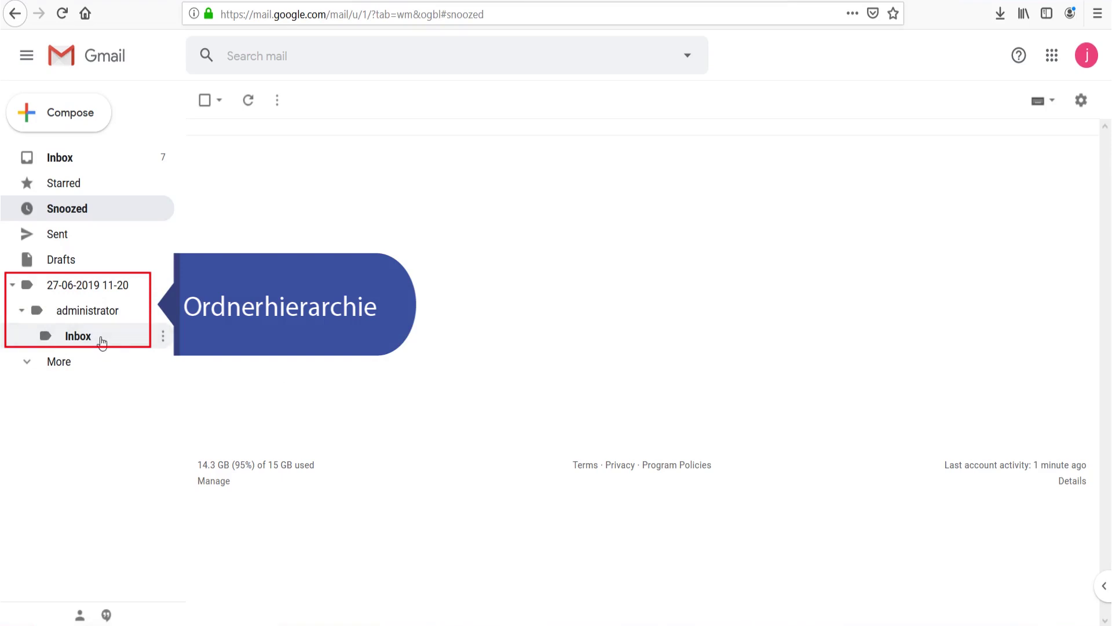
{"action": "left_click", "coordinate": [102, 342]}
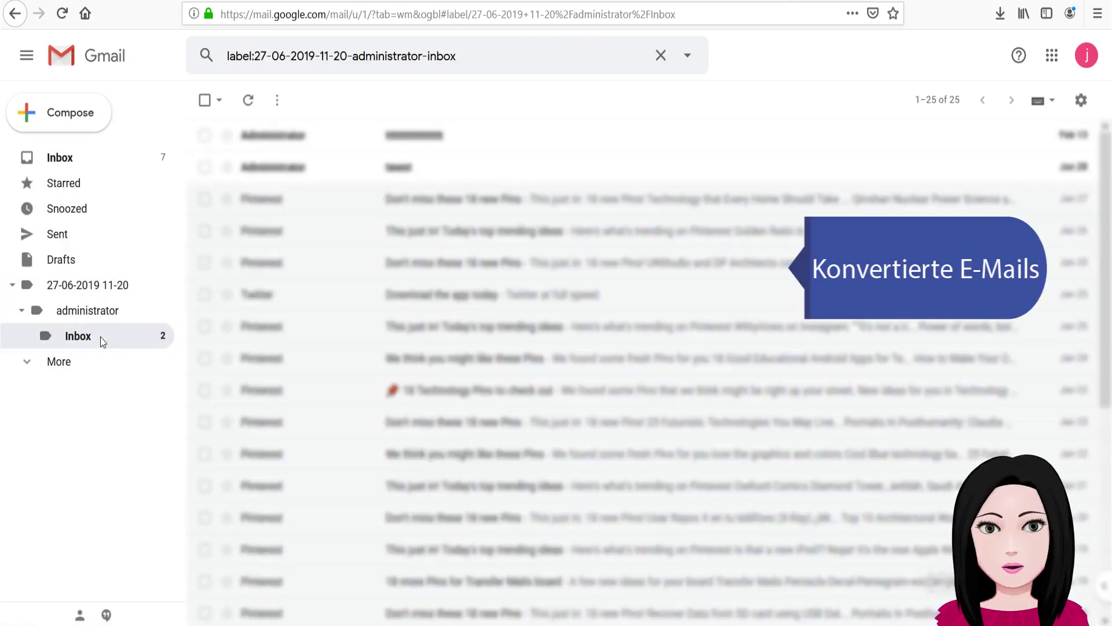